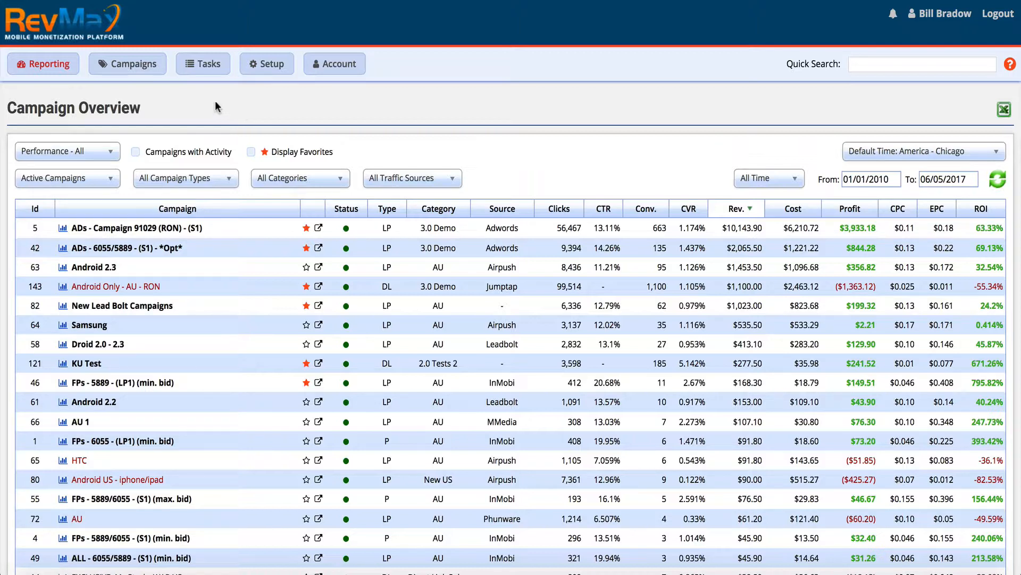
- Open the Update Click Costs task and choose campaign 2 - FPs - 6302 - (LP1) for the update
mouse_move(207, 73)
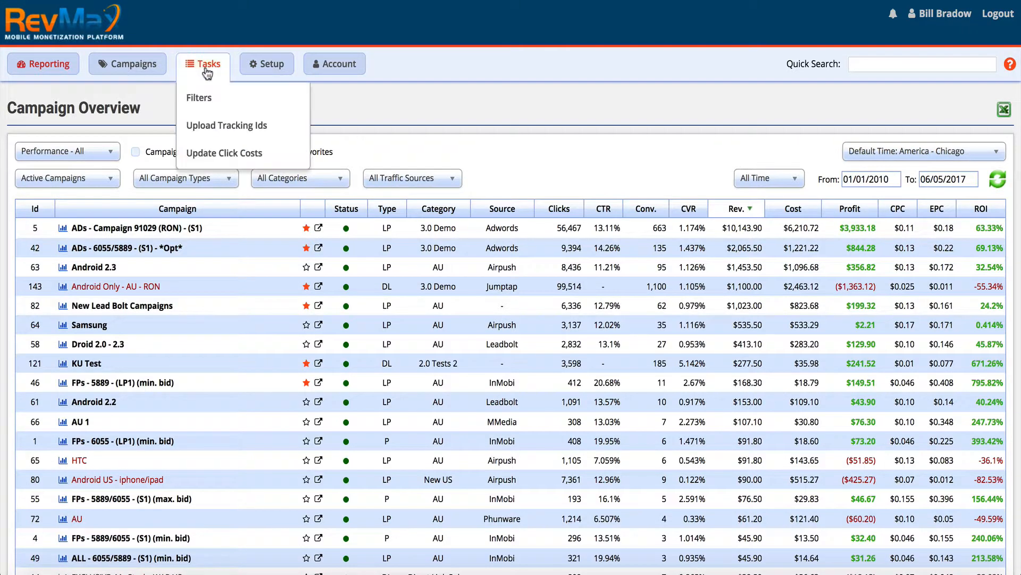
left_click(205, 151)
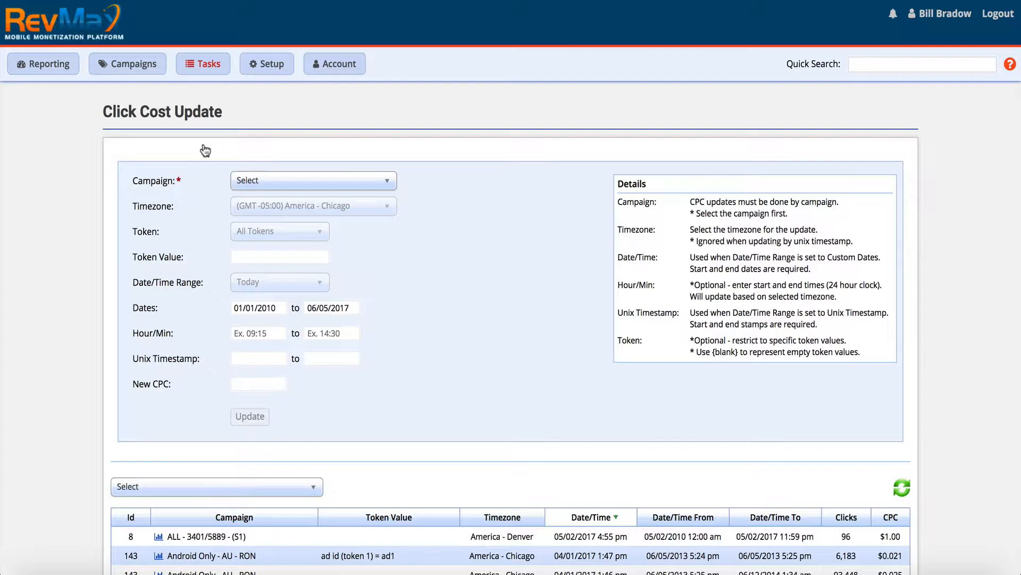
left_click(272, 187)
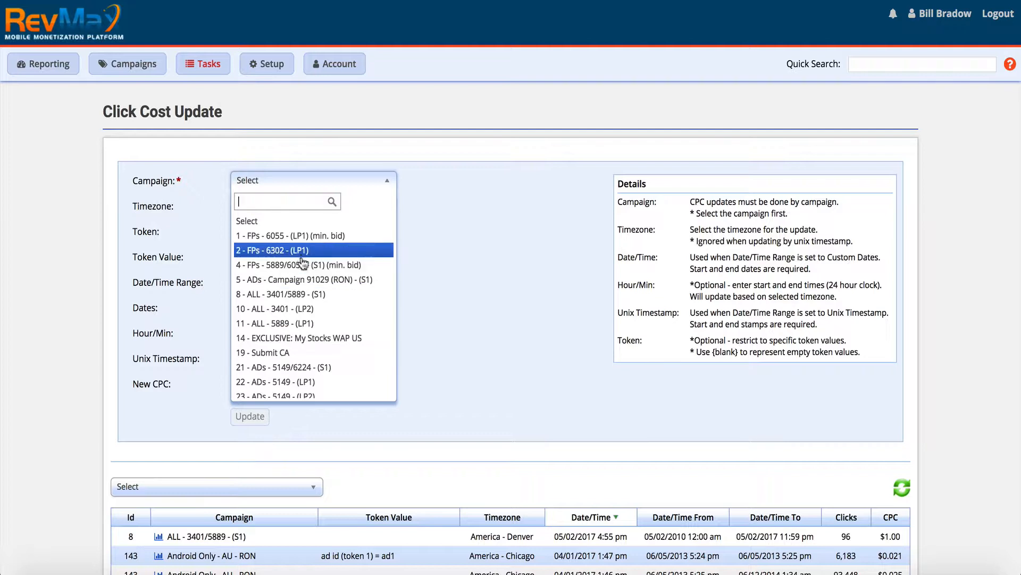
scroll(297, 272, "down", 1)
scroll(296, 269, "down", 2)
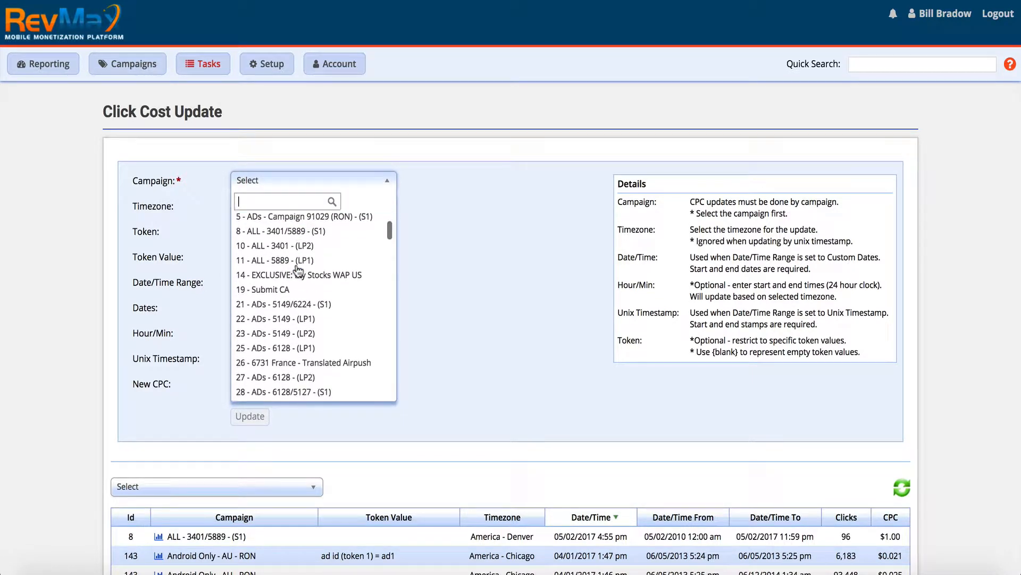
scroll(296, 268, "up", 3)
left_click(296, 237)
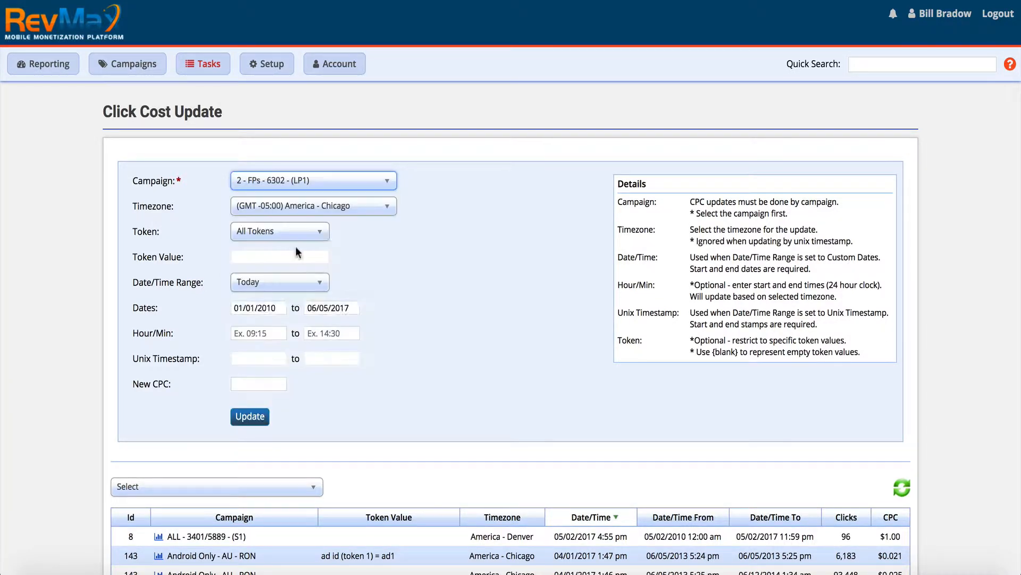
left_click(456, 239)
- Choose (GMT -05:00) America - Chicago as the timezone for the click cost update
left_click(326, 212)
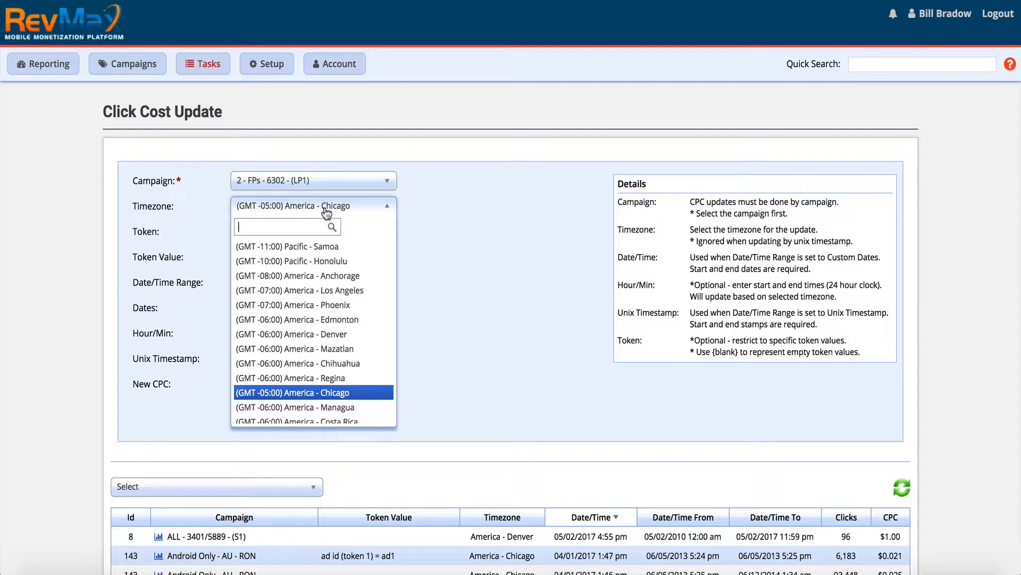
left_click(370, 393)
left_click(371, 211)
left_click(409, 221)
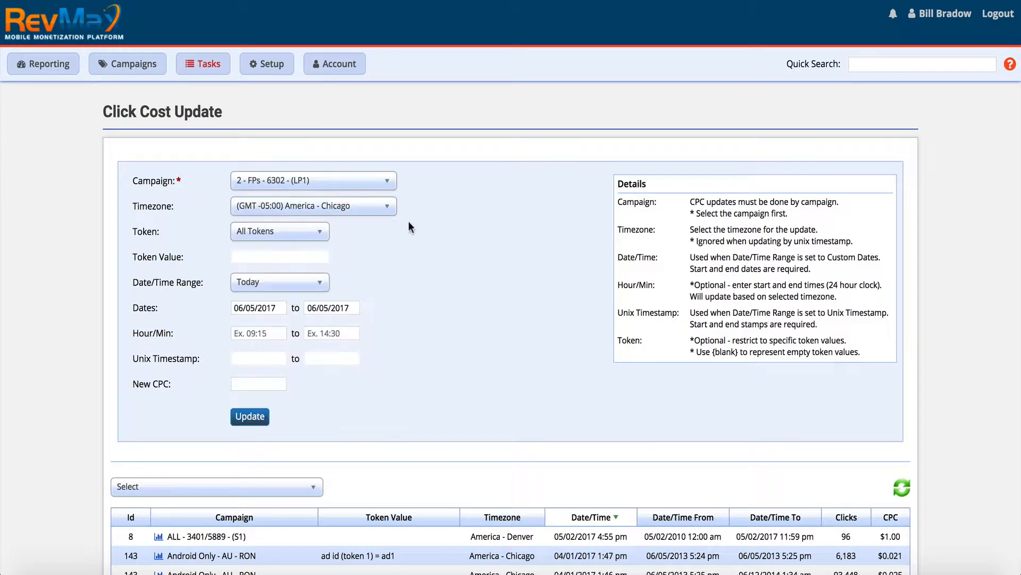
- Look through the token options for the update, keeping All Tokens selected
left_click(285, 233)
left_click(312, 249)
left_click(279, 233)
left_click(328, 242)
left_click(249, 230)
left_click(207, 255)
- Review the date/time range options and set the update's range to Yesterday
left_click(299, 289)
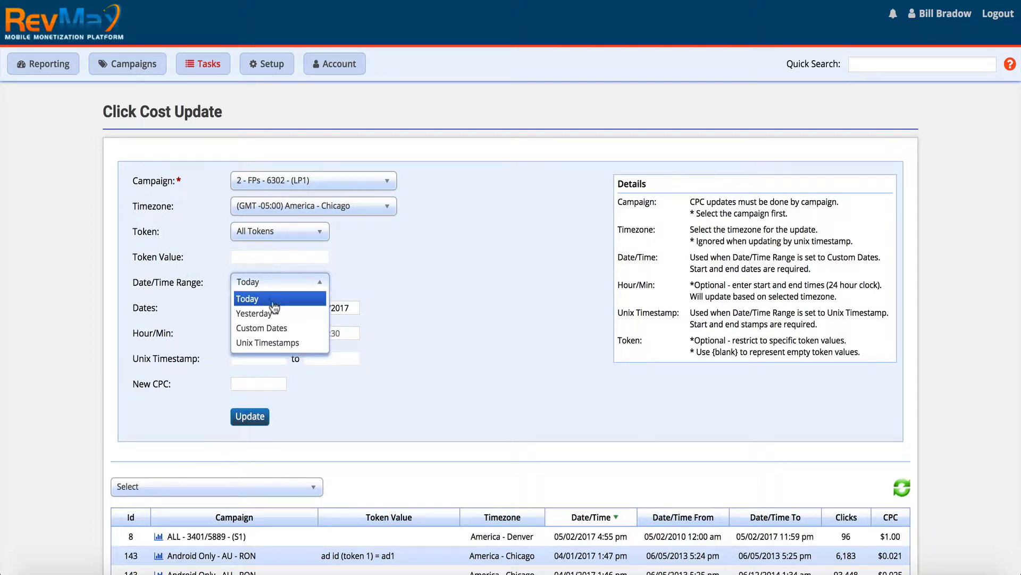
left_click(263, 342)
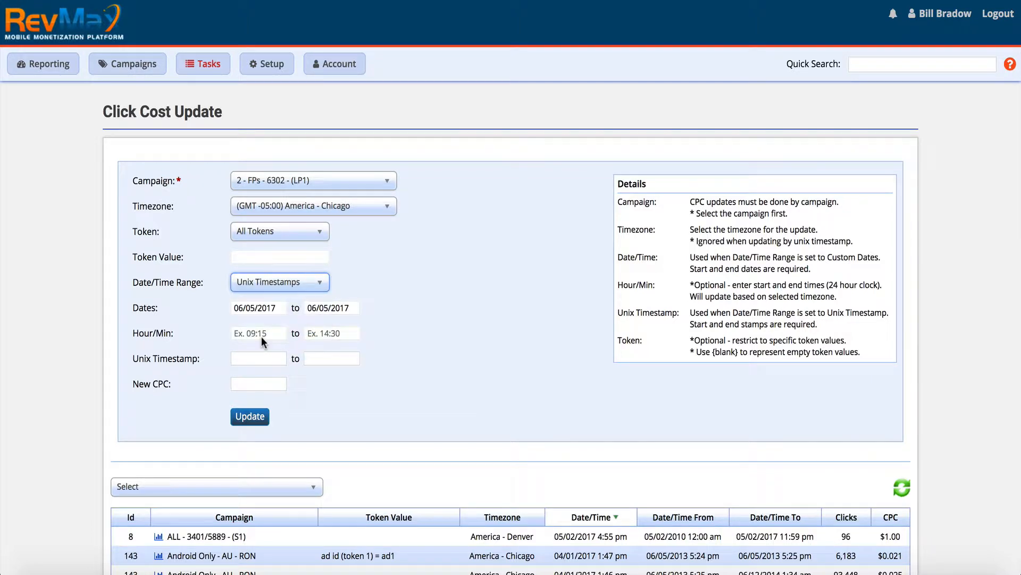
left_click(293, 285)
left_click(280, 315)
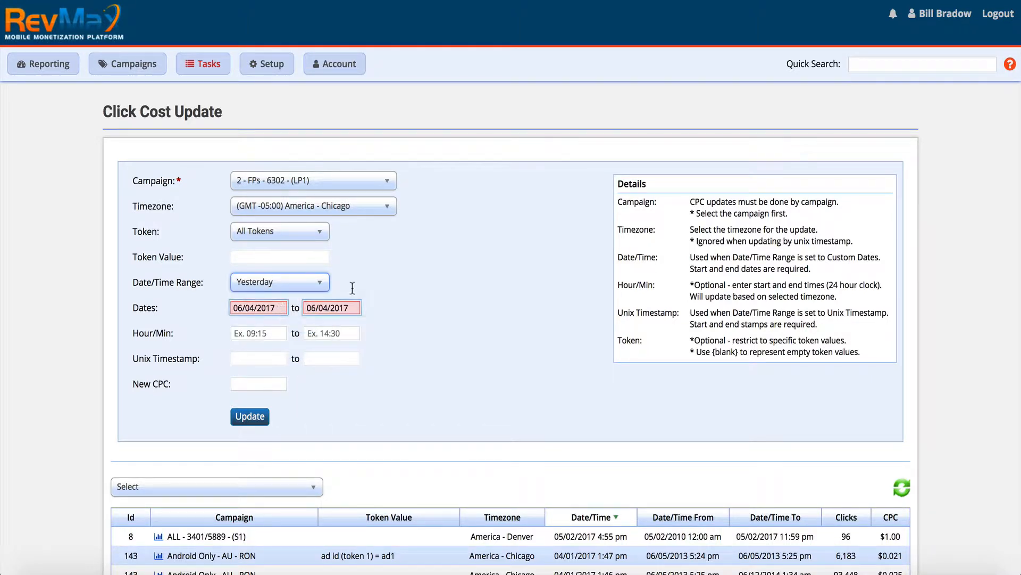
left_click(242, 275)
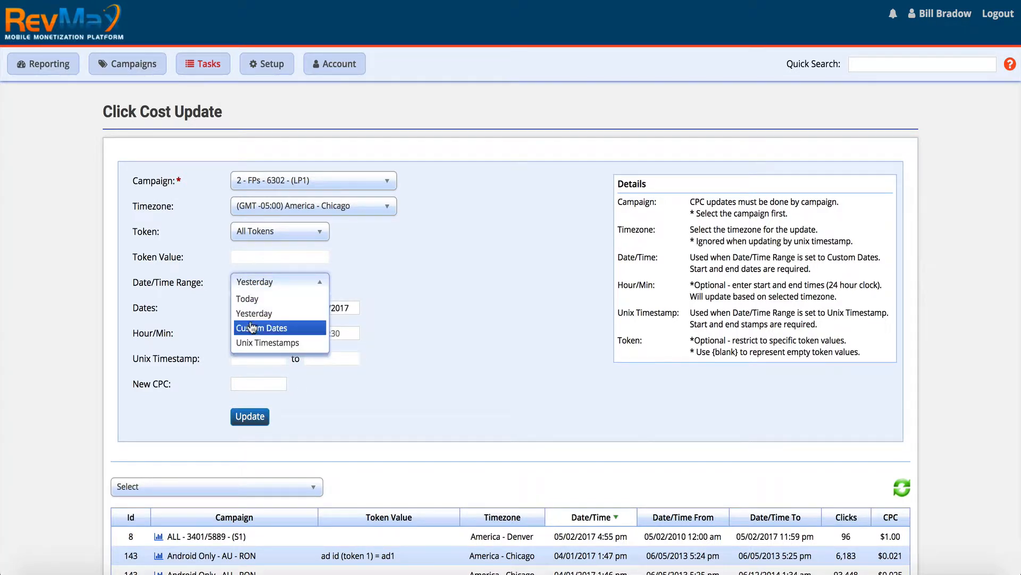
left_click(426, 271)
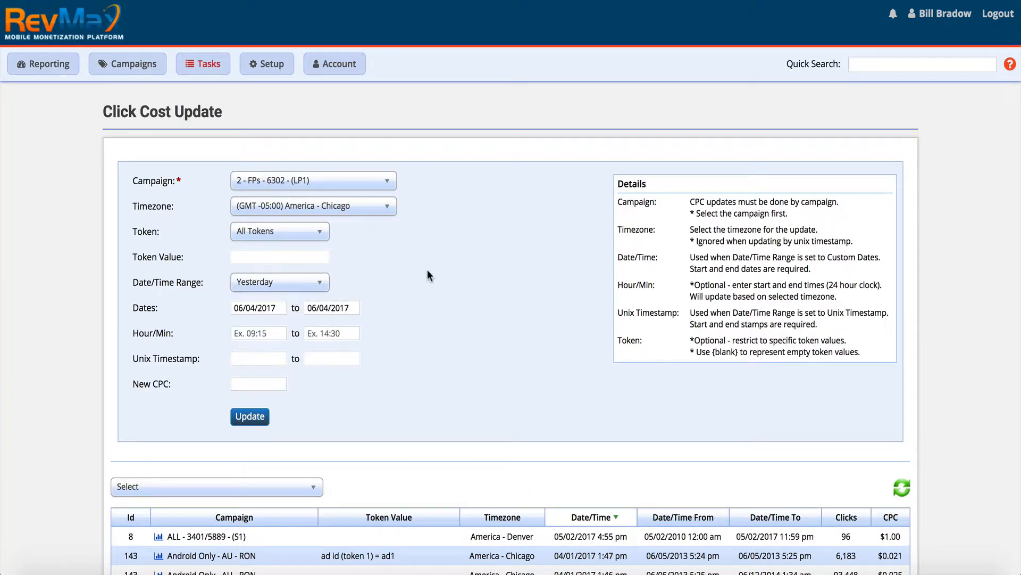
left_click(274, 307)
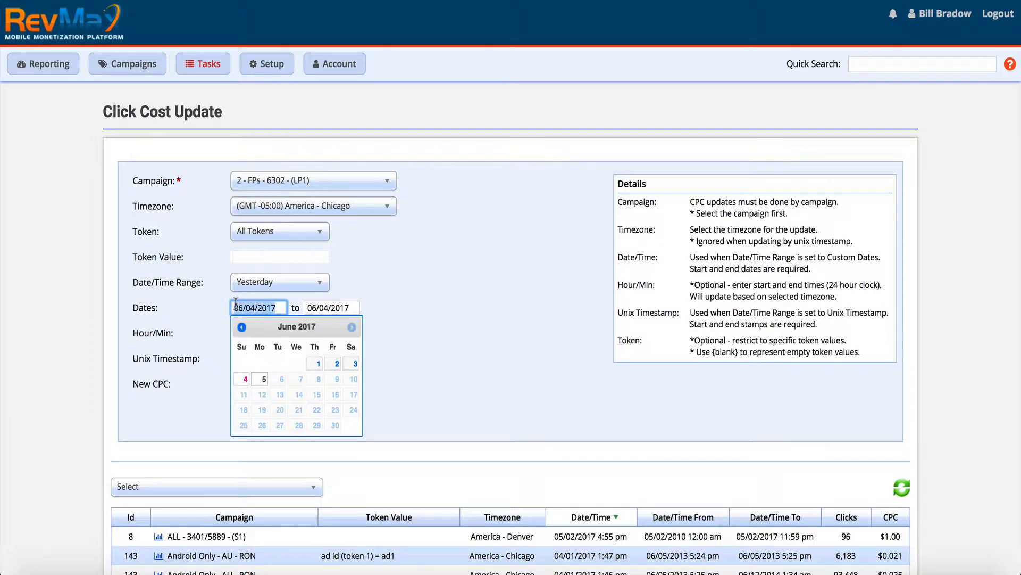
left_click(388, 275)
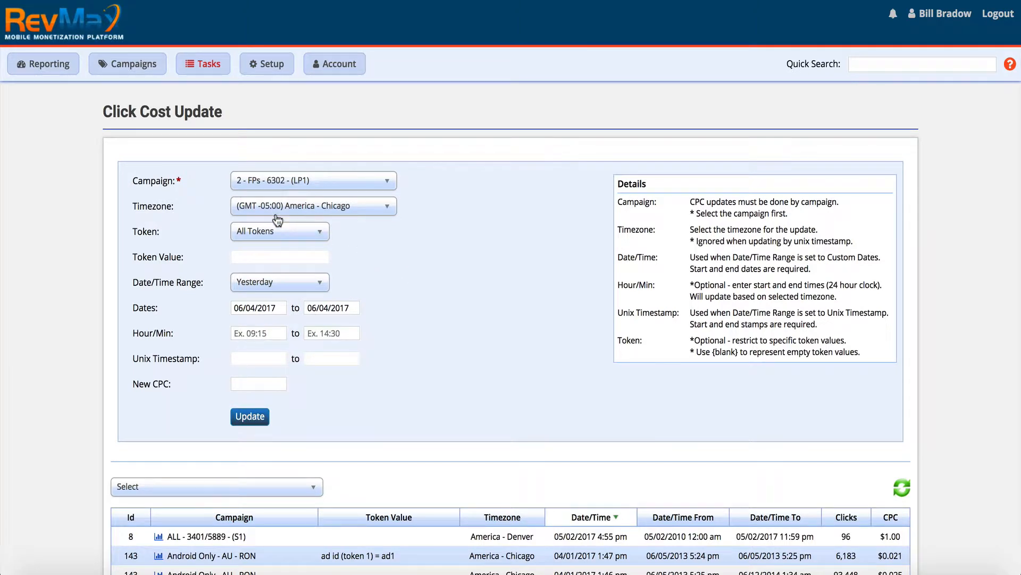
left_click(253, 333)
left_click(247, 361)
left_click(236, 384)
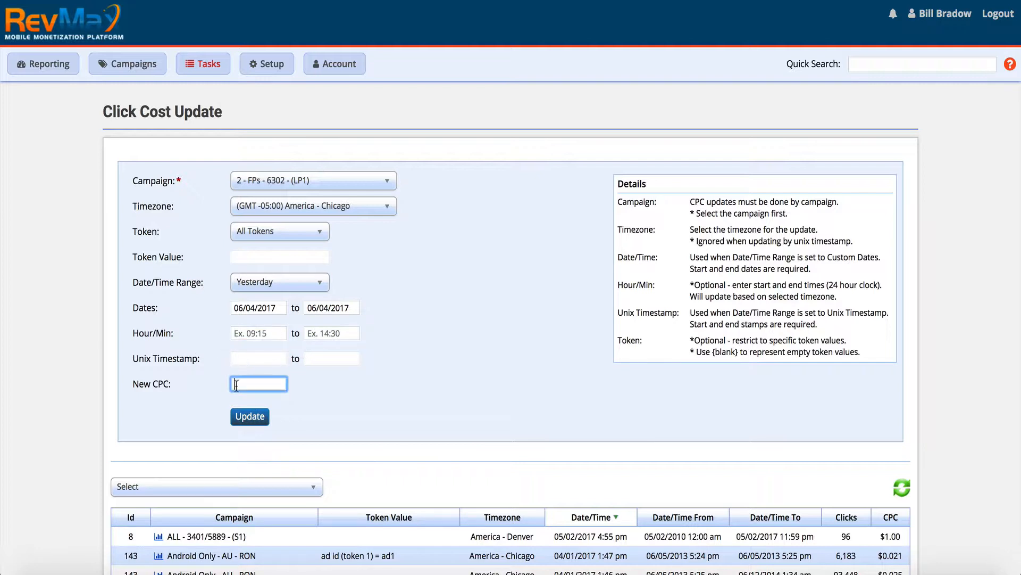
left_click(257, 333)
left_click(342, 330)
left_click(343, 330)
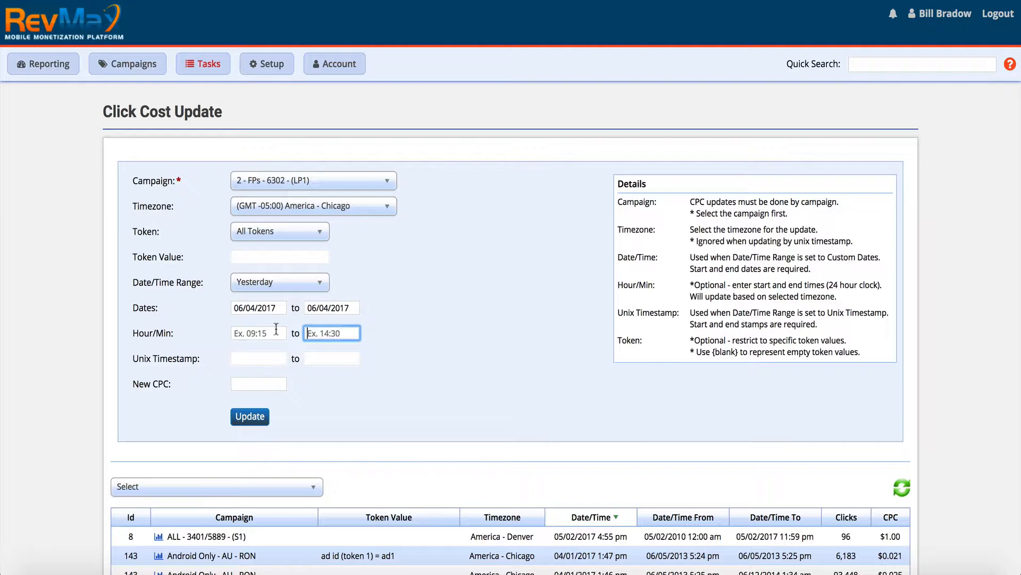
left_click(257, 330)
left_click(332, 325)
left_click(265, 382)
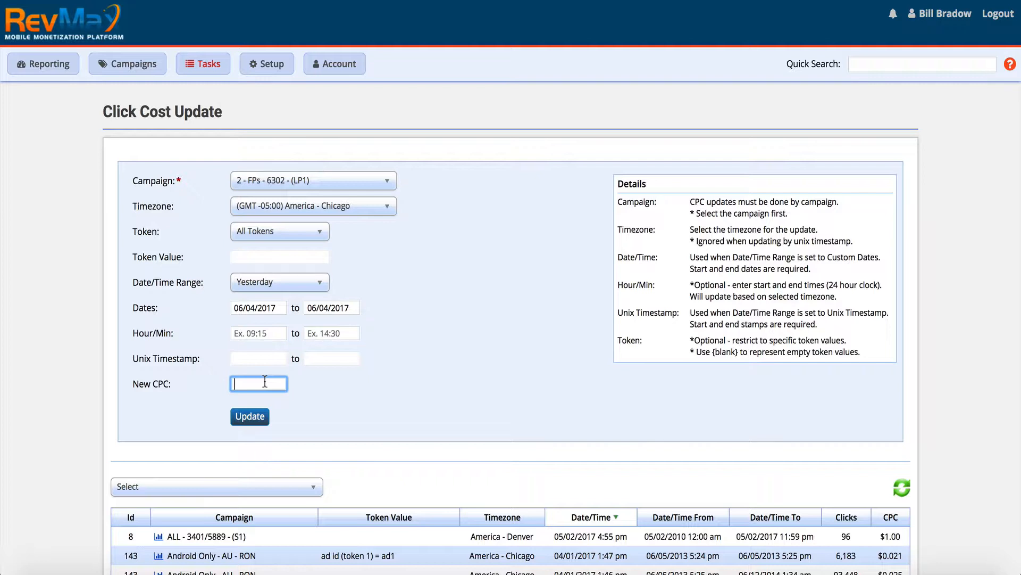
type("0")
key("BackSpace")
type("8")
type(".00")
left_click(386, 425)
- Set the new CPC to 0.001 and submit the click cost update
left_click_drag(260, 383, 128, 348)
type("0.001")
left_click(314, 384)
left_click_drag(262, 384, 187, 367)
left_click(246, 421)
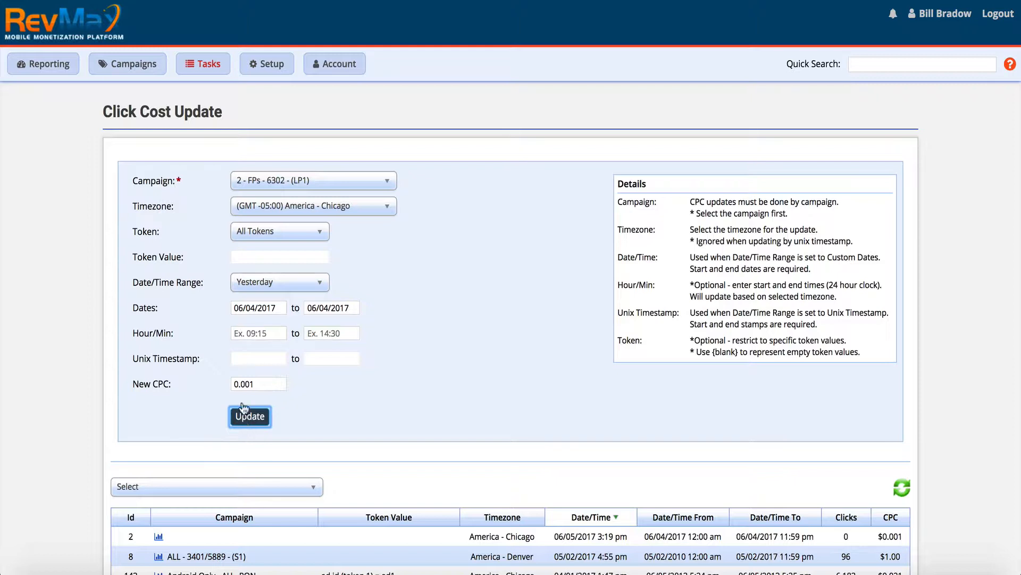
left_click(233, 384)
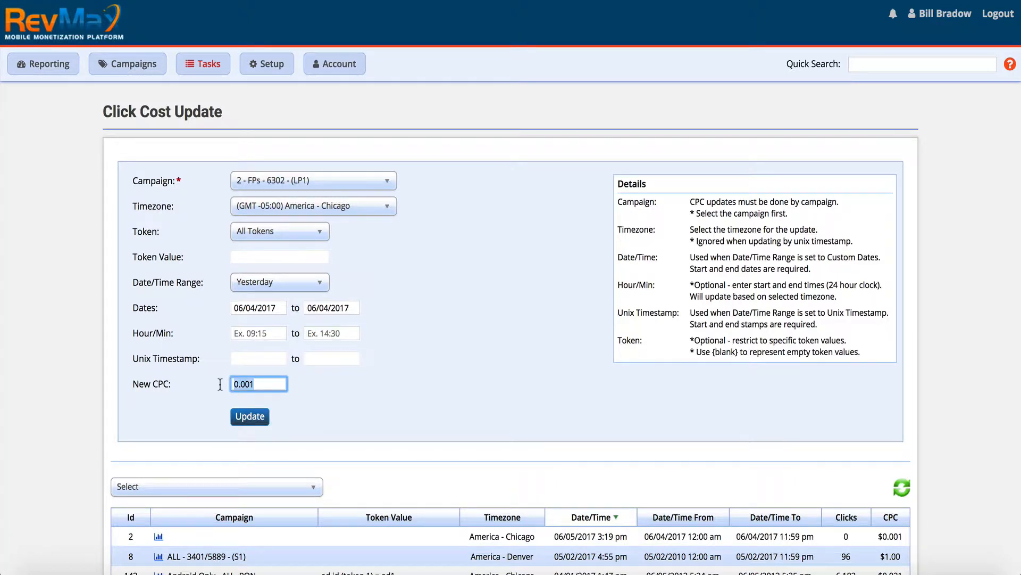
left_click(358, 387)
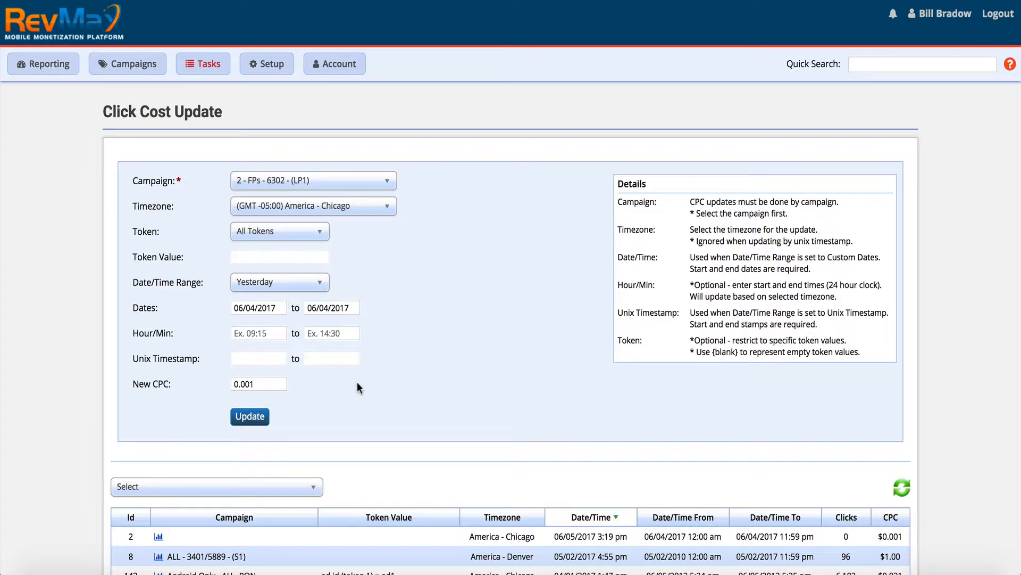
- Choose campaign 2 - FPs - 6302 - (LP1) in the campaign filter of the update history
scroll(356, 381, "down", 3)
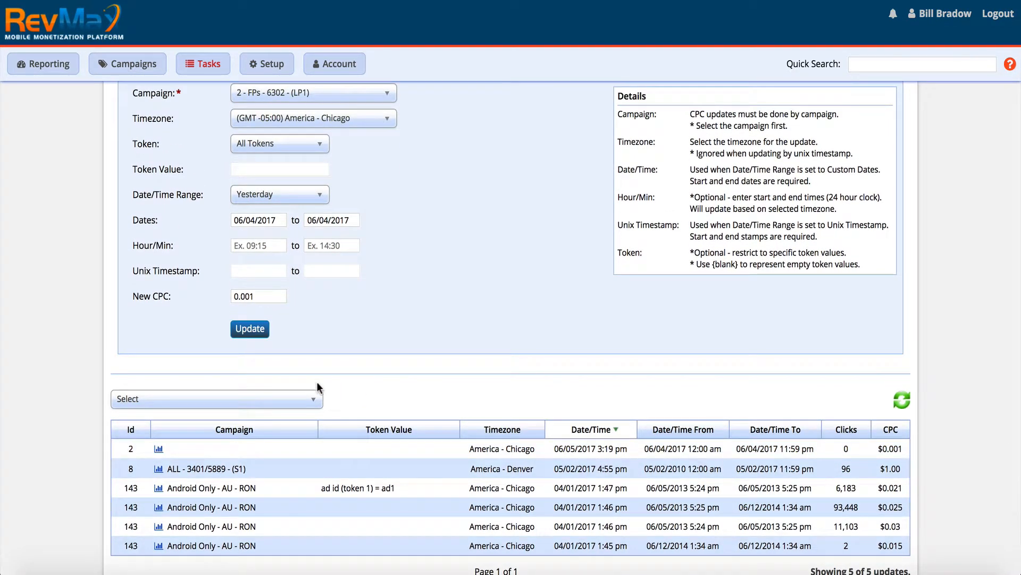
left_click(291, 399)
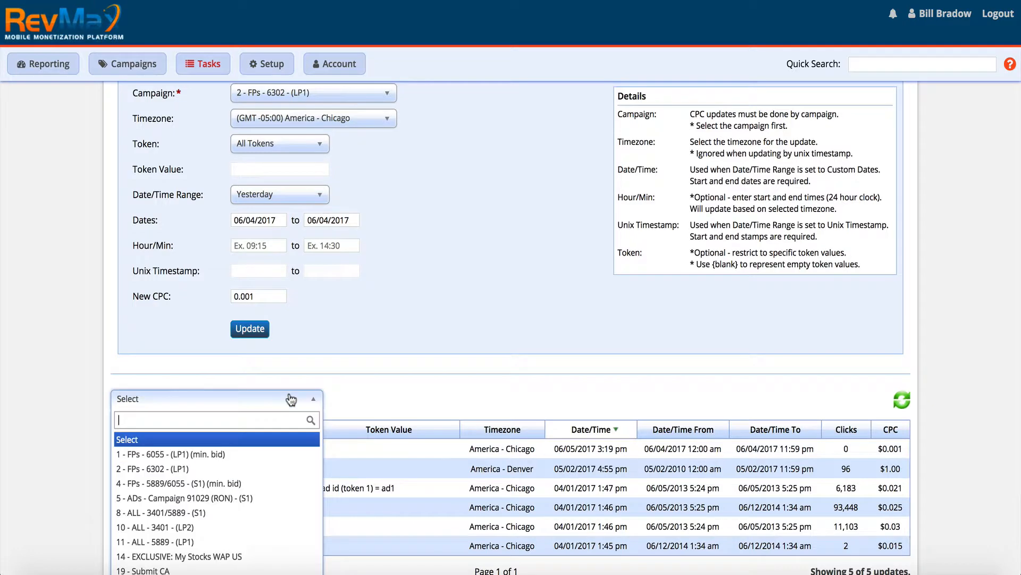
left_click(245, 468)
scroll(398, 413, "down", 3)
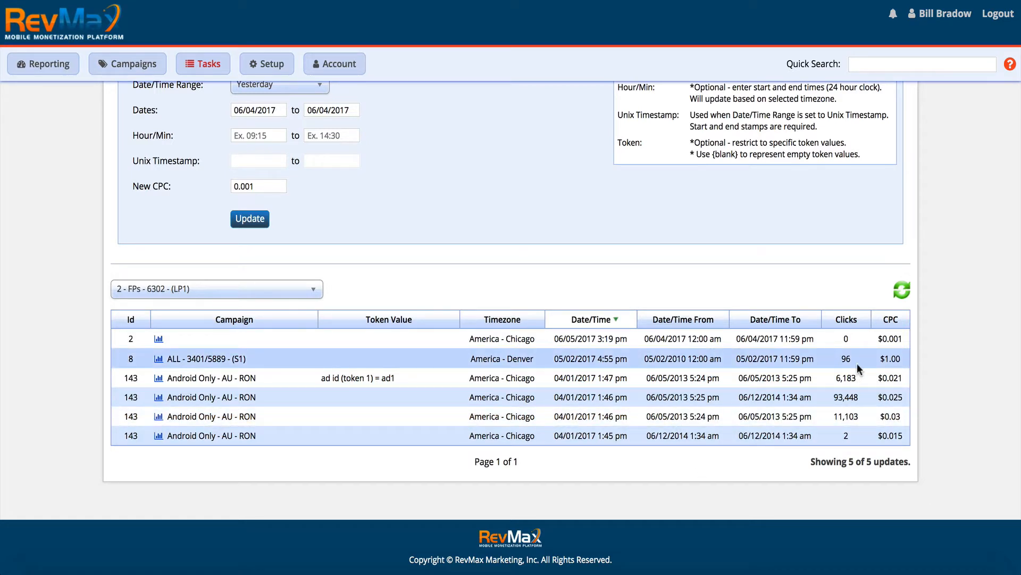
- Examine the CPC values and date range of the two most recent entries in the update history
left_click_drag(902, 361, 885, 361)
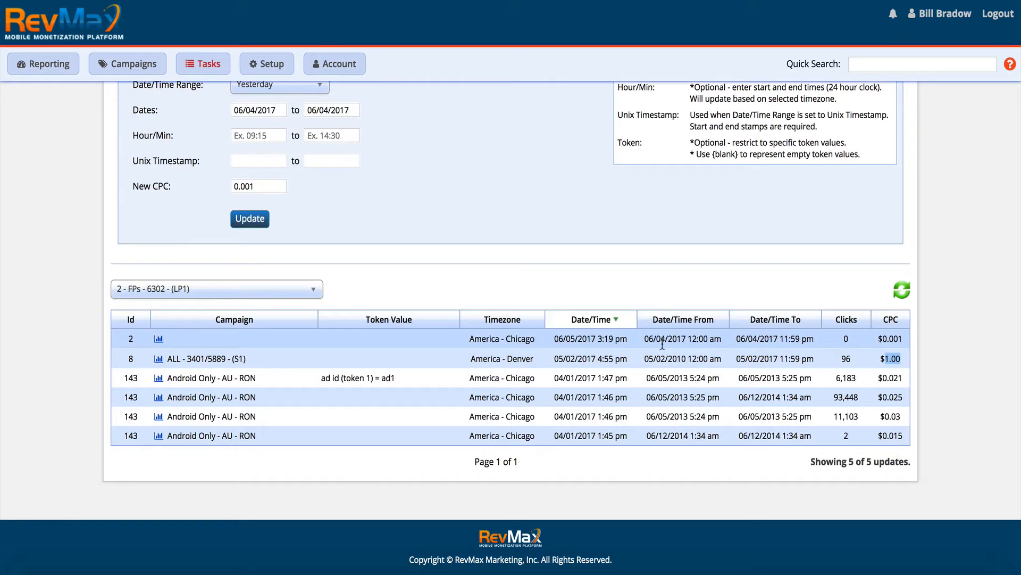
left_click_drag(650, 339, 838, 343)
left_click(856, 343)
left_click_drag(877, 338, 903, 336)
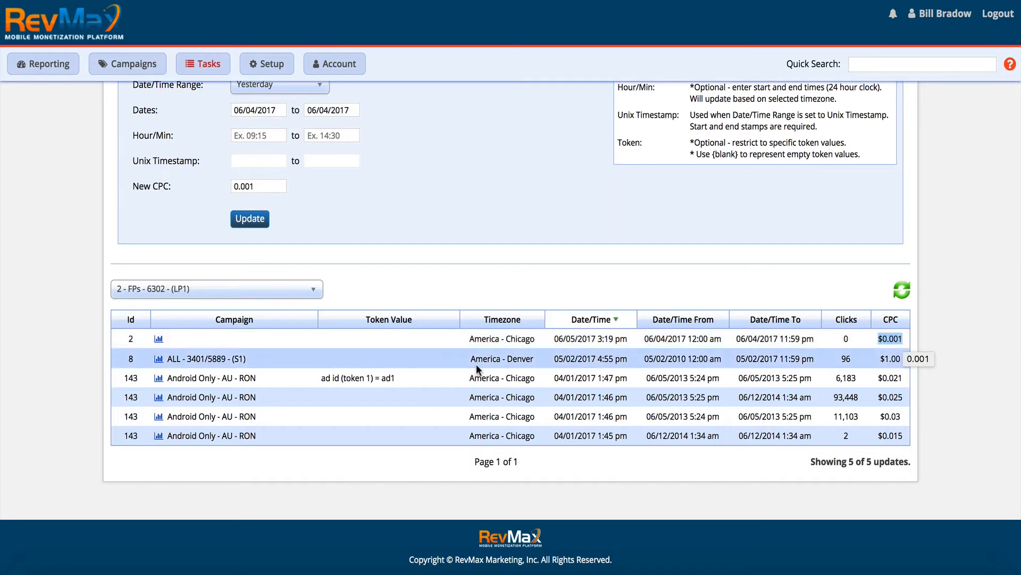
- Open campaign 143, Android Only - AU - RON, from the update history and check its default CPC
left_click(237, 379)
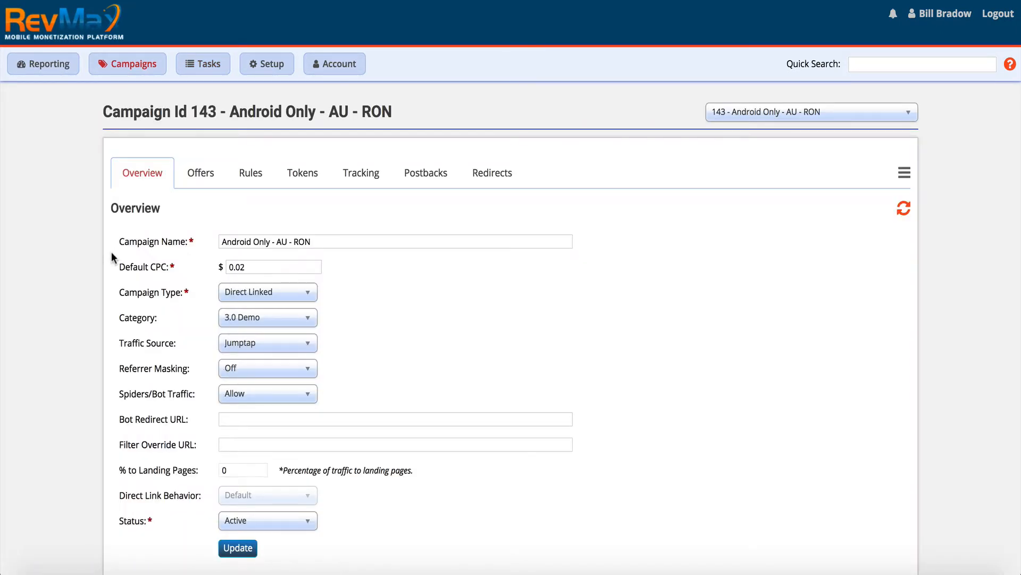
left_click_drag(113, 260, 243, 264)
left_click(254, 267)
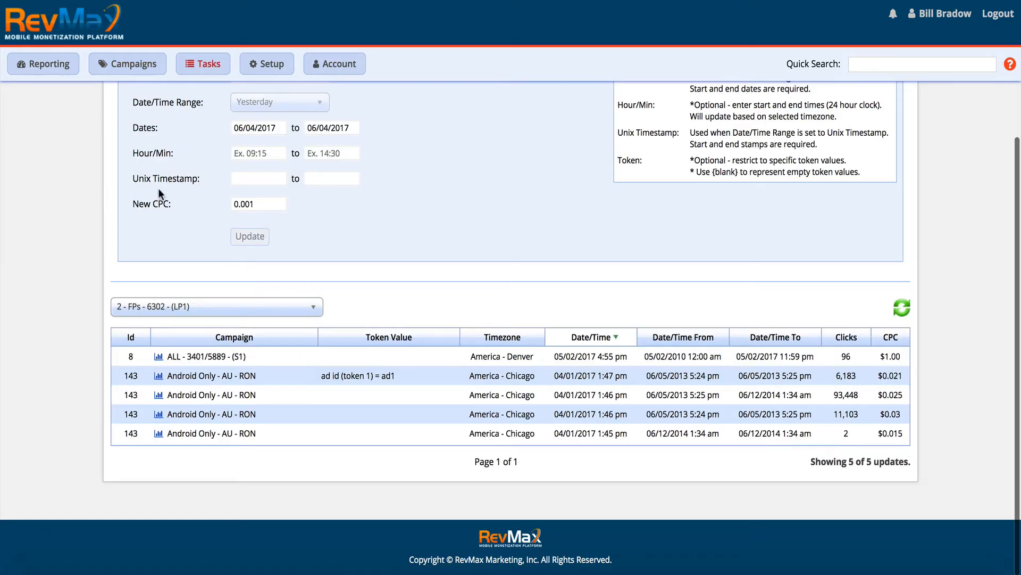
scroll(168, 218, "up", 1)
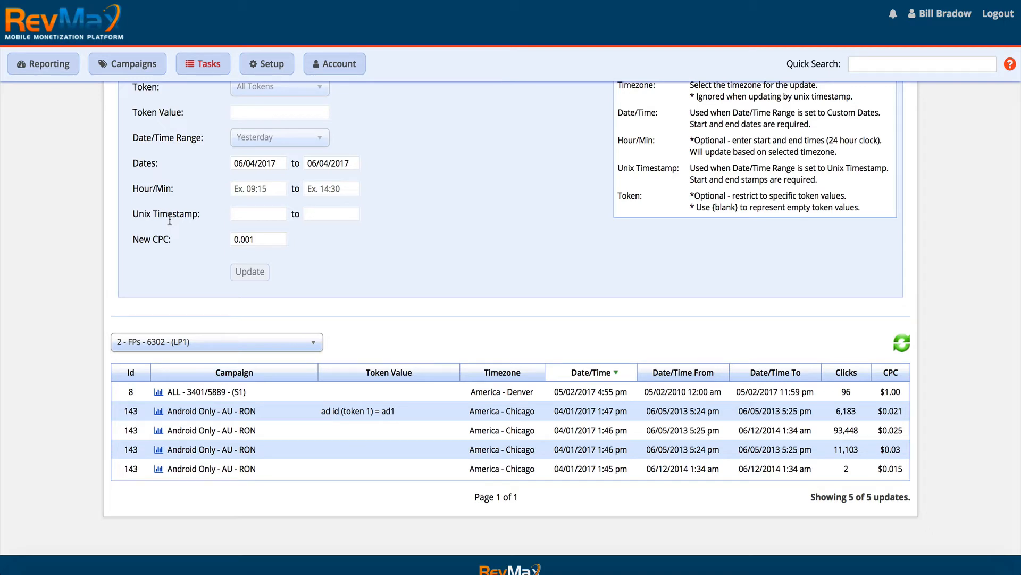
scroll(170, 219, "up", 3)
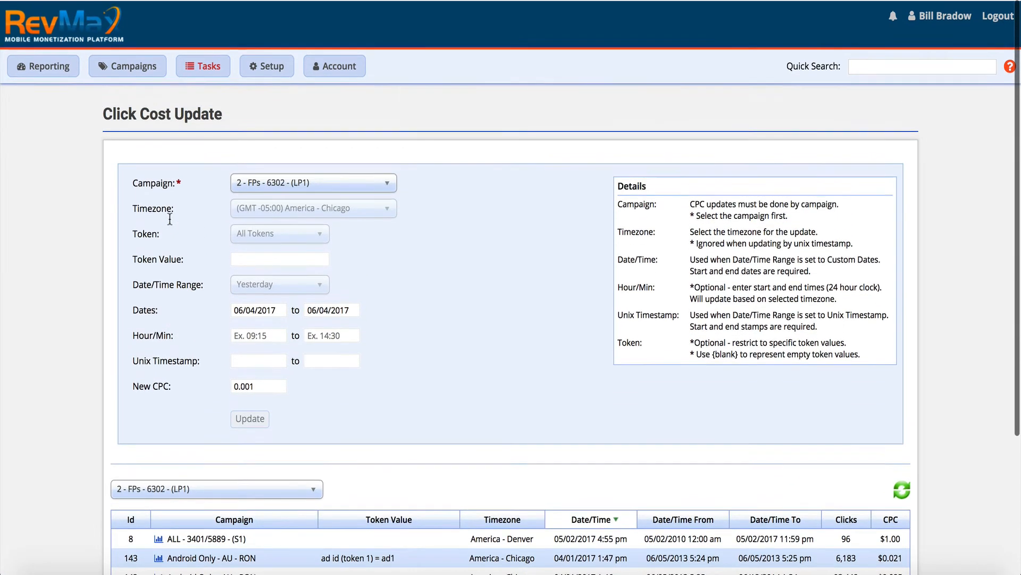
mouse_move(214, 70)
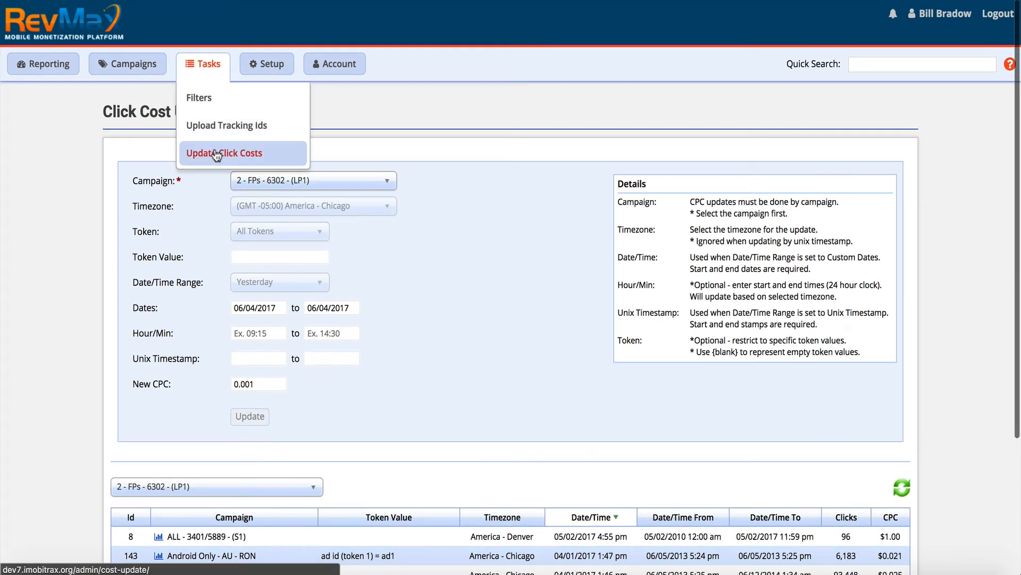
scroll(105, 292, "down", 1)
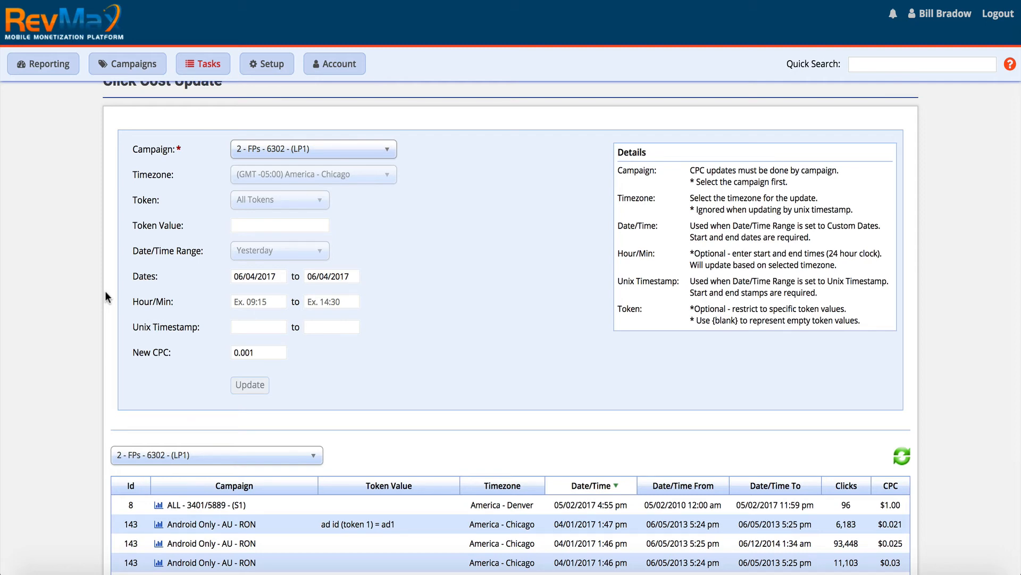
scroll(105, 290, "up", 1)
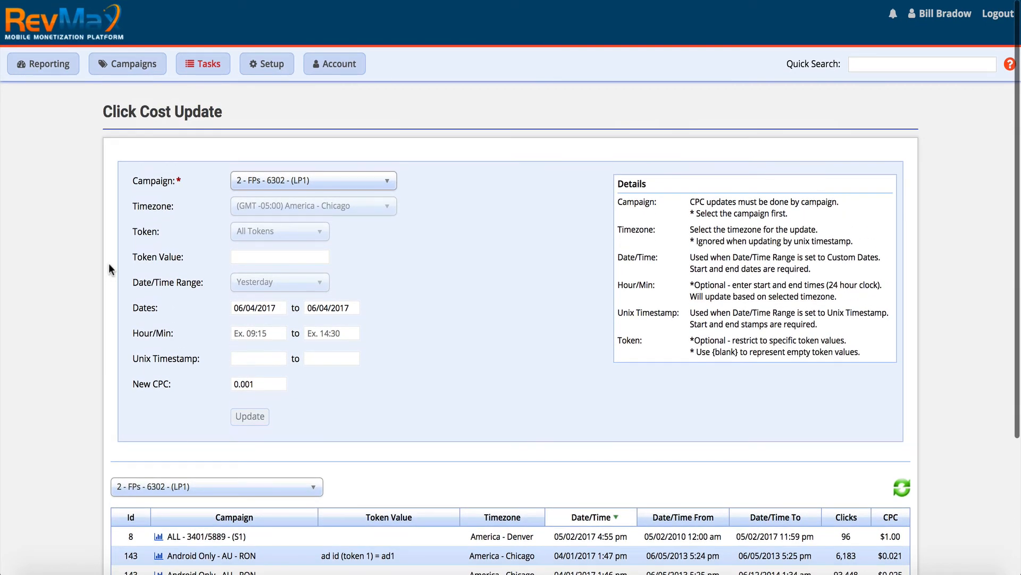
mouse_move(42, 68)
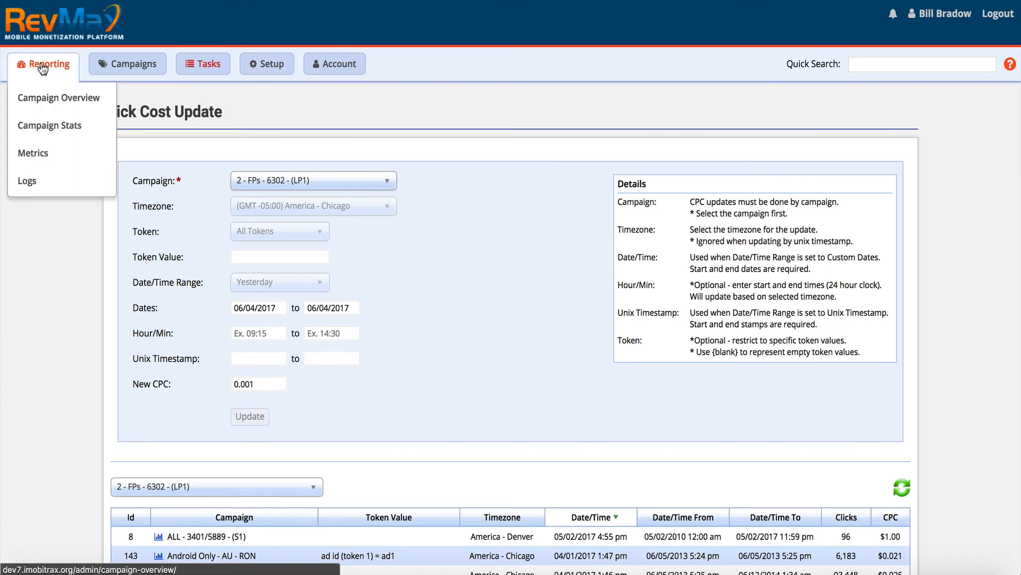